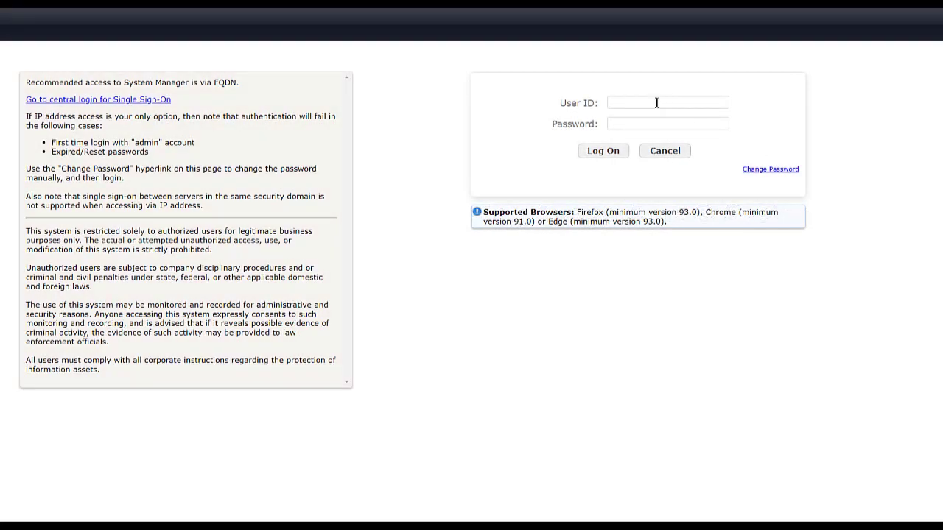
Log in to System Manager as admin with the account password
click(656, 103)
text(admin)
key(Tab)
text(••••••••)
key(Return)
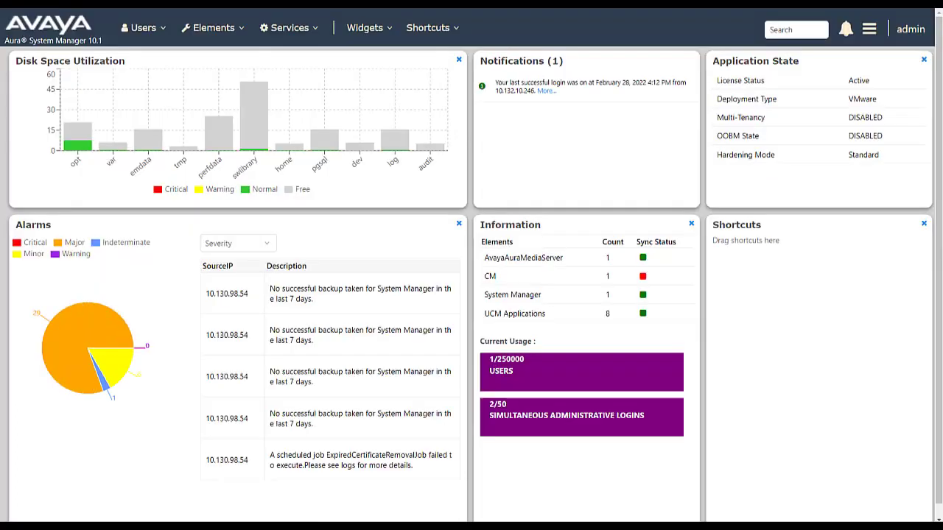
Go to Services > Security > Certificates > Authority to reach the EJBCA home
click(313, 31)
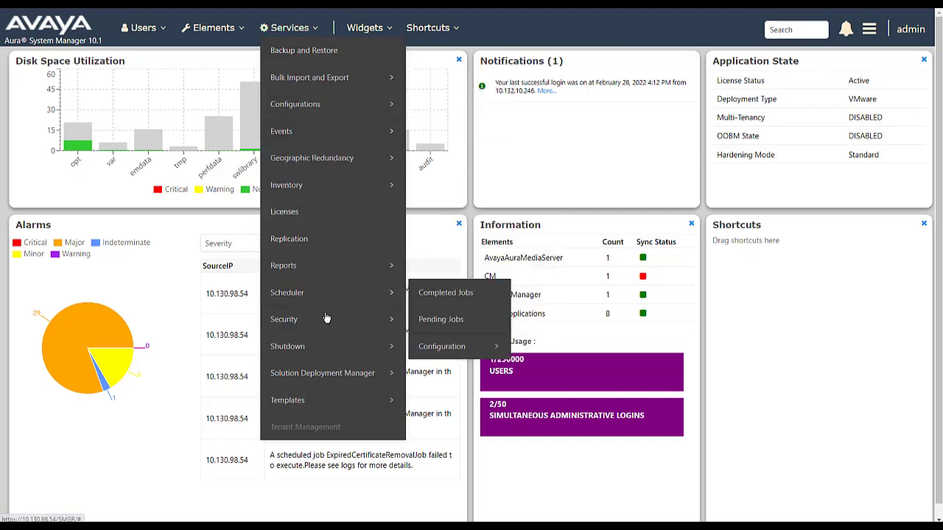
mouse_move(326, 319)
mouse_move(438, 329)
click(541, 324)
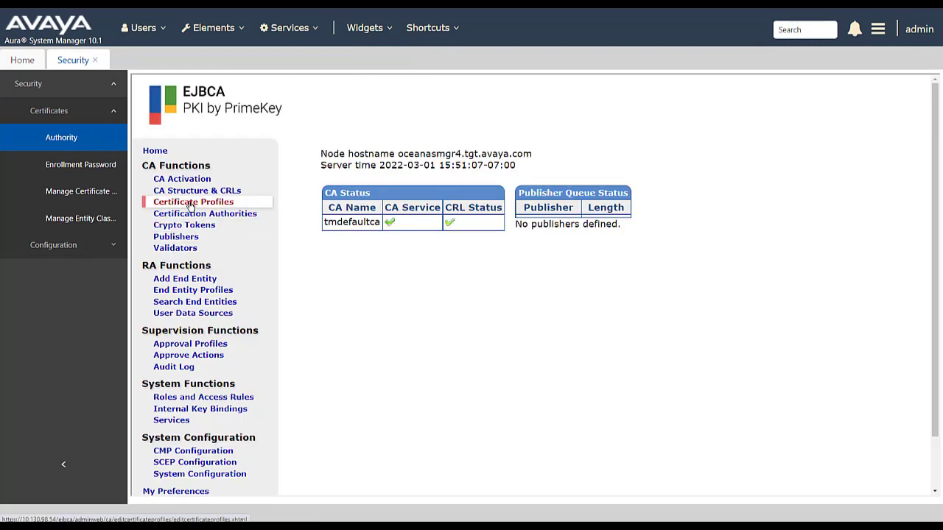
Open the ID_CLIENT_SERVER certificate profile for editing from Certificate Profiles
click(190, 203)
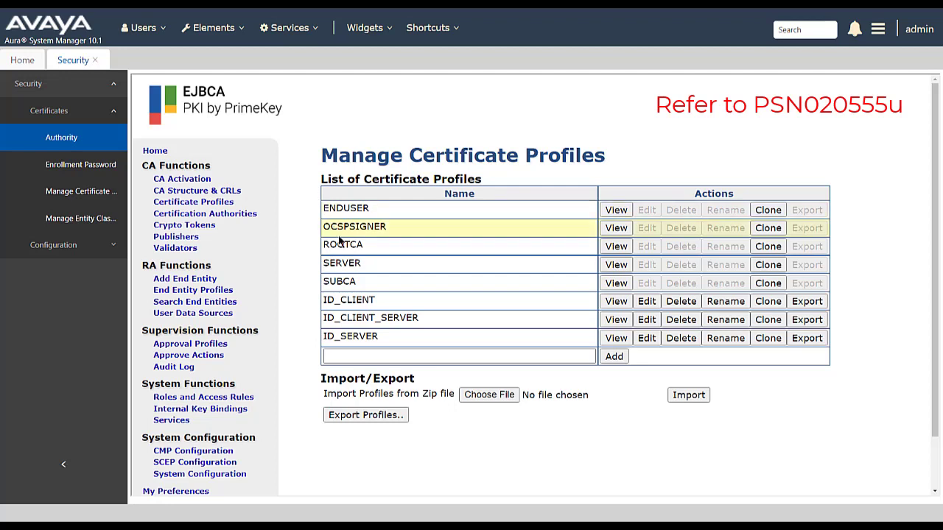
click(643, 321)
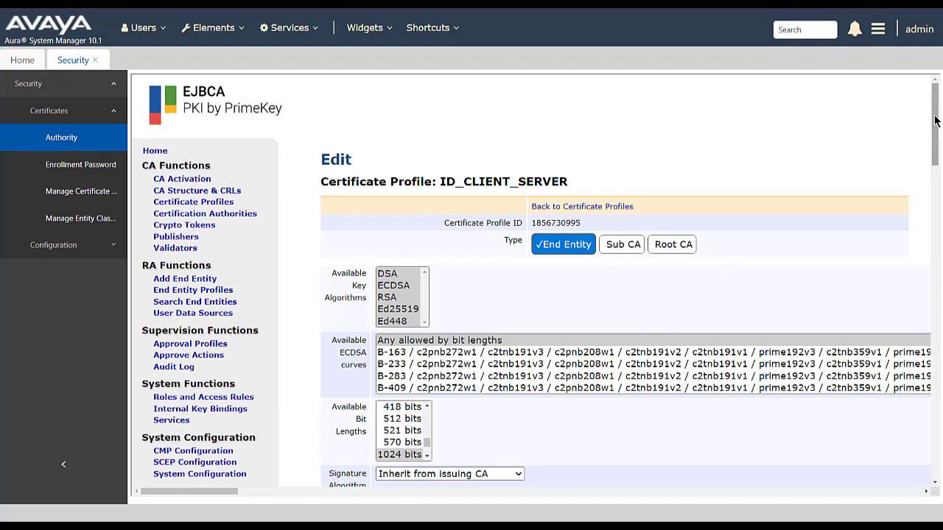
drag(935, 122, 935, 152)
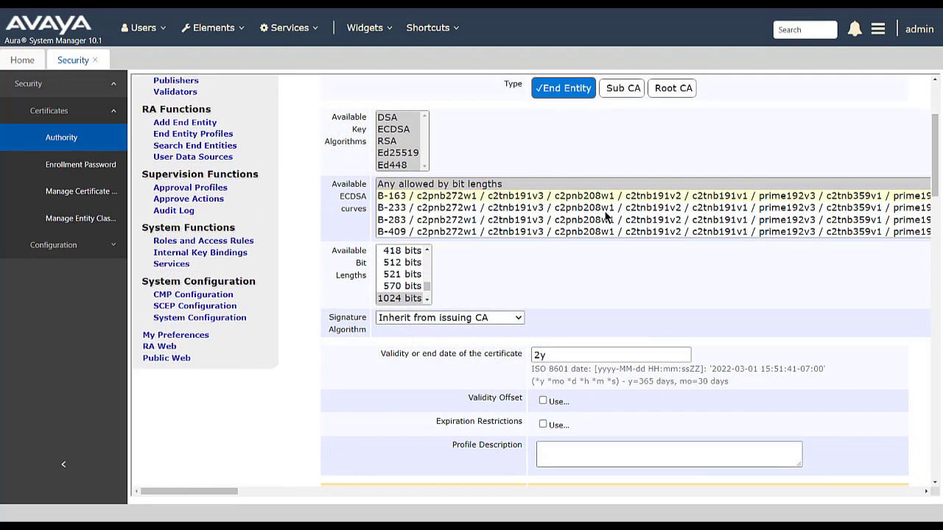
click(427, 301)
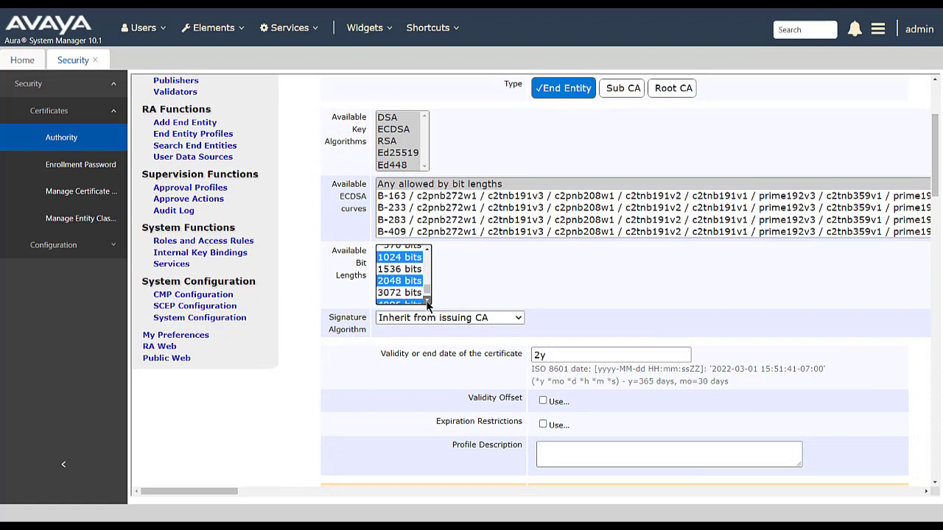
click(427, 300)
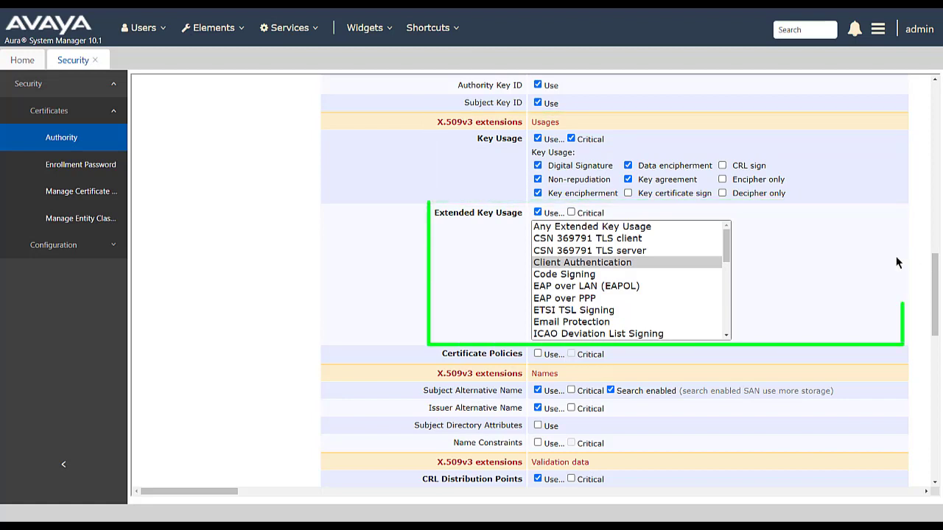
click(726, 245)
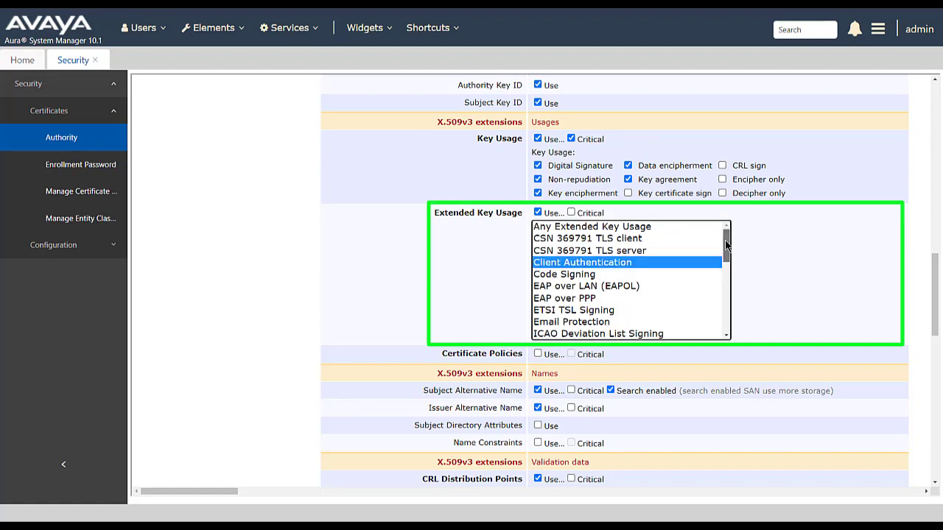
drag(726, 245, 733, 320)
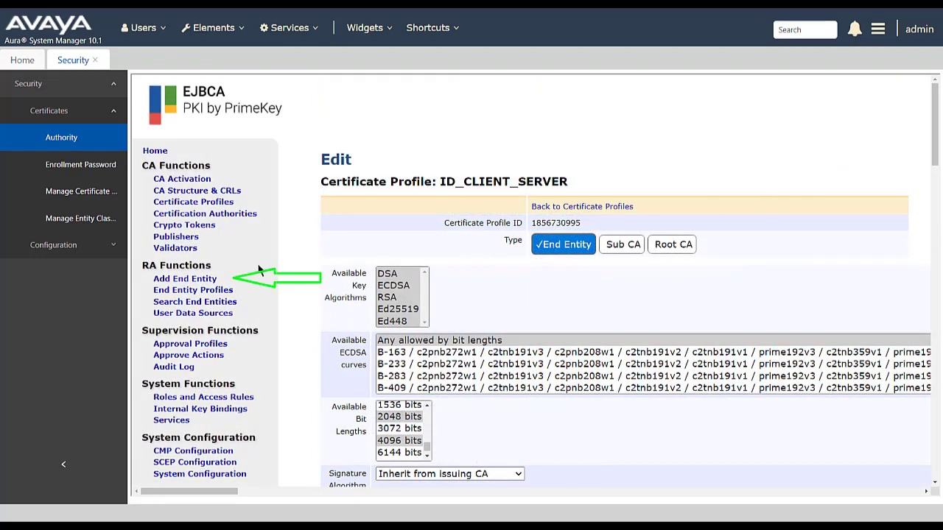
Start a new end entity with profile INBOUND_OUTBOUND_TLS, entering a username and matching passwords
click(189, 281)
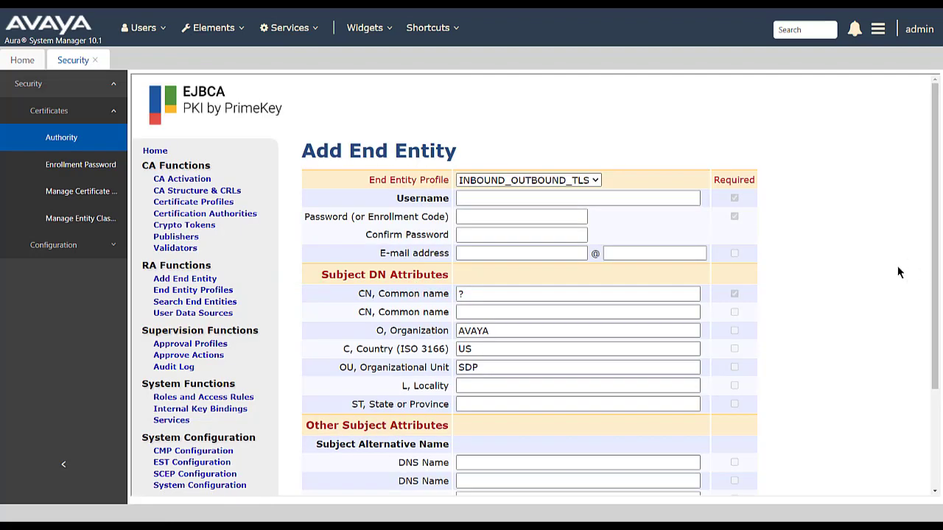
click(595, 181)
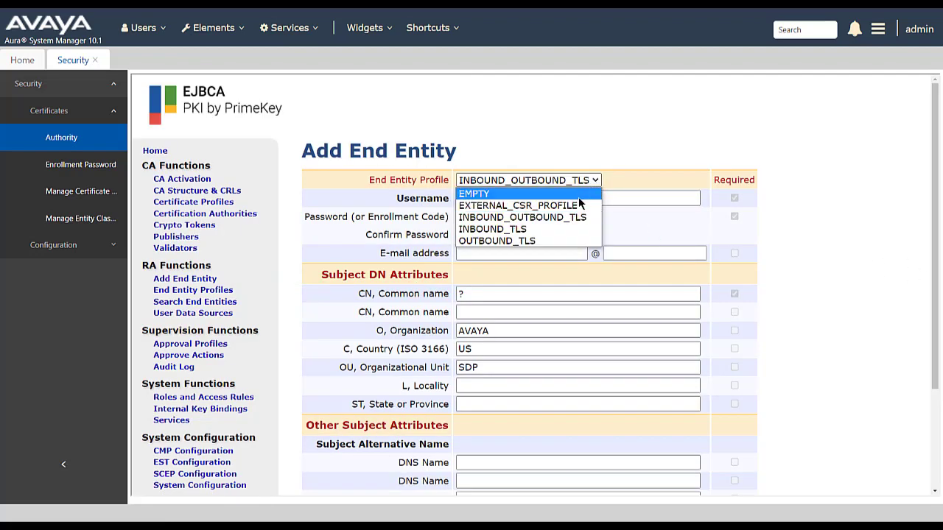
click(578, 218)
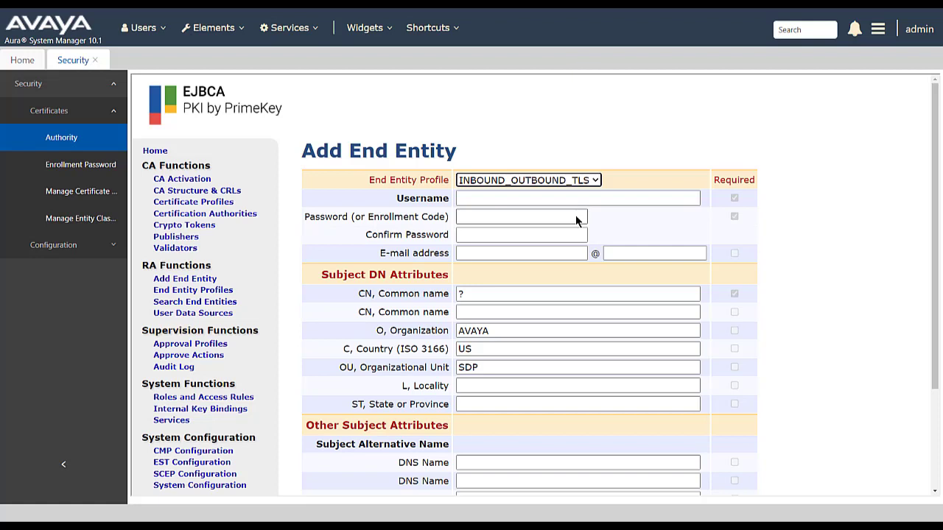
click(528, 200)
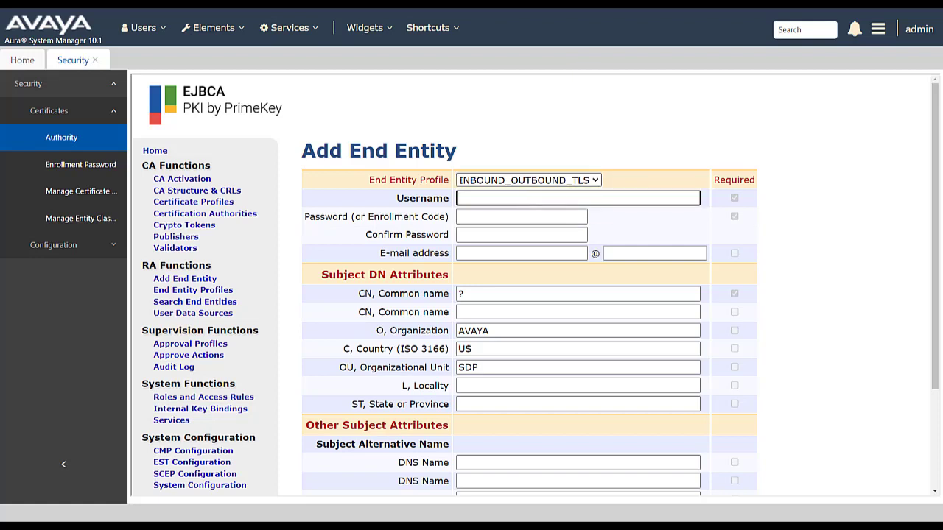
text(Riaan)
key(Tab)
text(password)
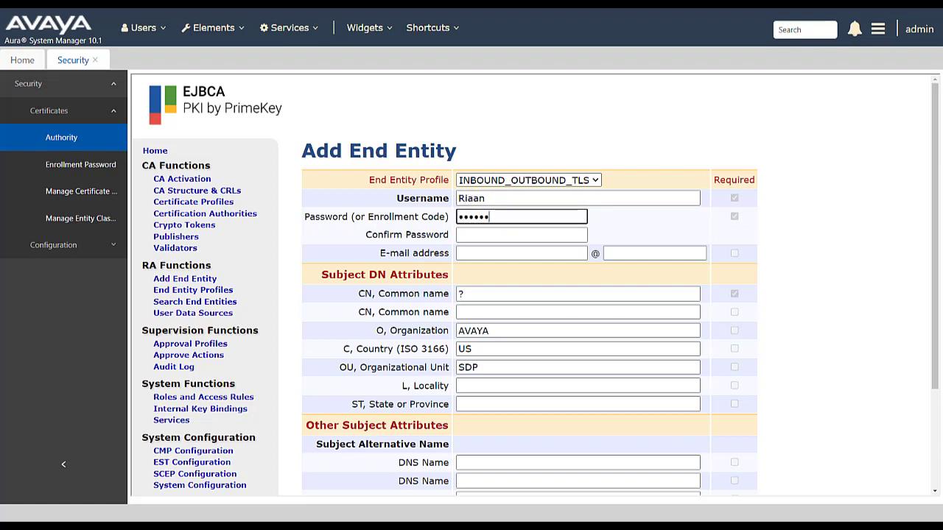
key(Tab)
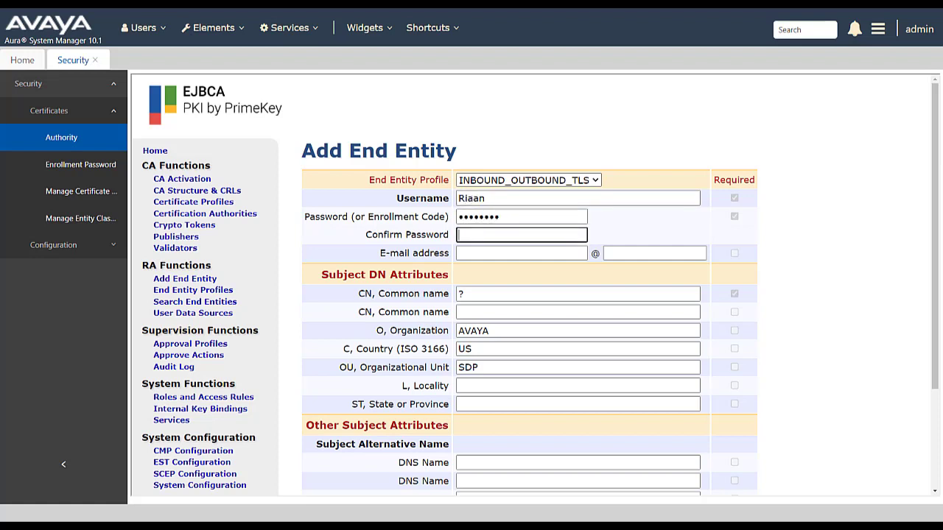
text(password)
Set the end entity's common name to avayacm and locality to Denver
double_click(481, 294)
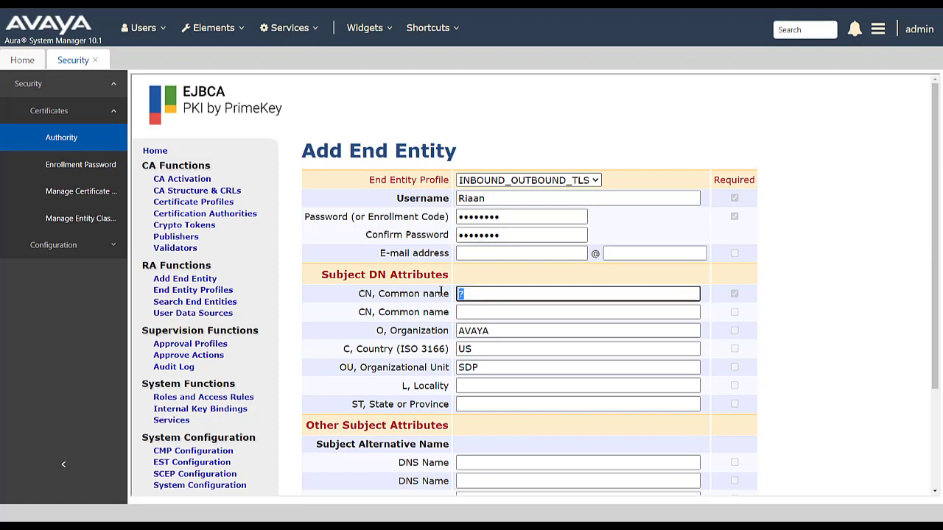
text(avayacm)
click(599, 385)
text(Denver)
key(Tab)
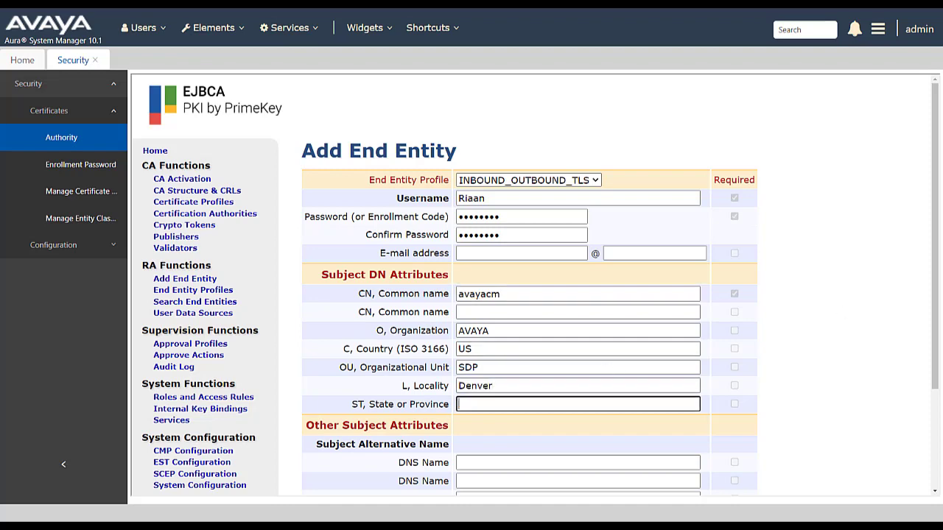
Enter state Colorado and the IP address, choose token P12 file, and add the end entity
text(Colorado)
scroll(530, 294, down, 2)
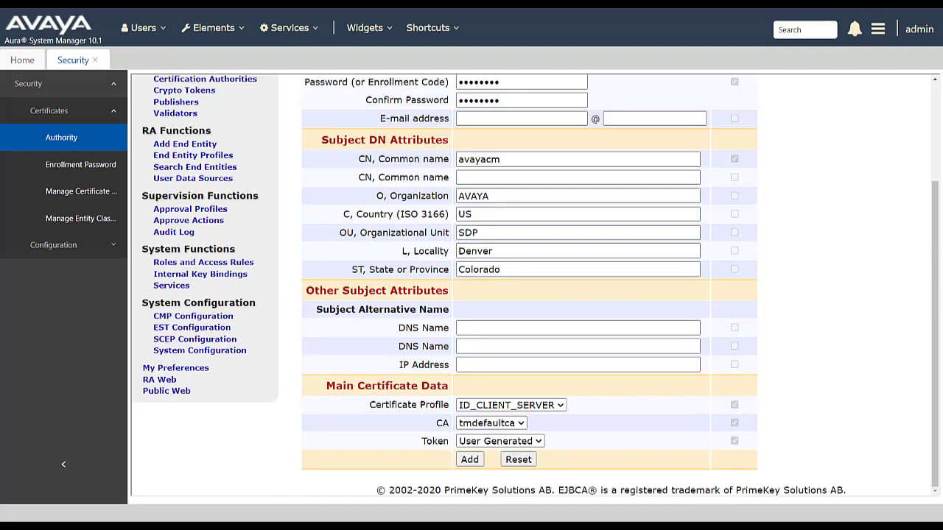
click(465, 365)
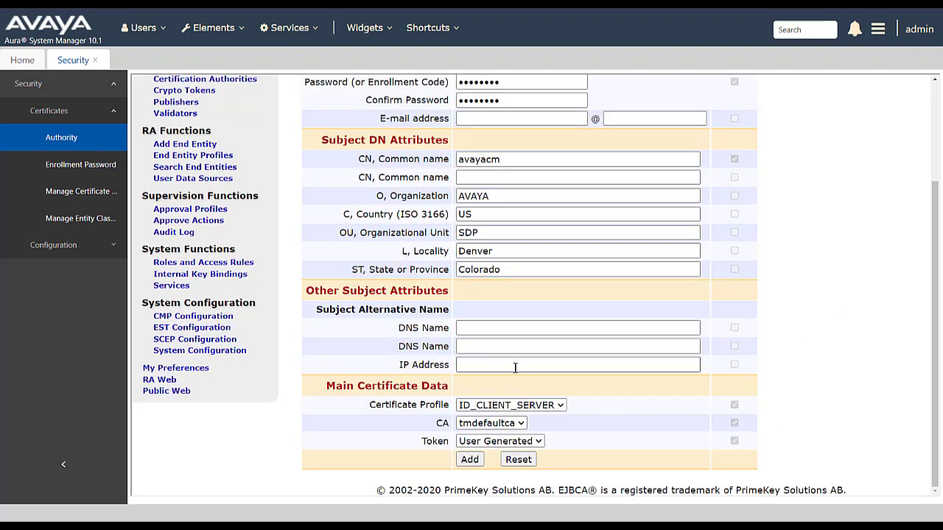
text(10)
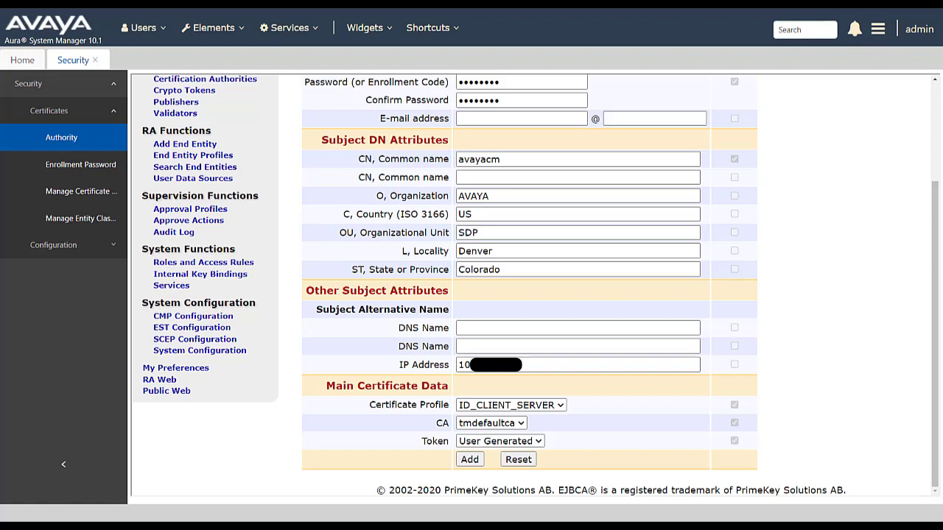
click(540, 441)
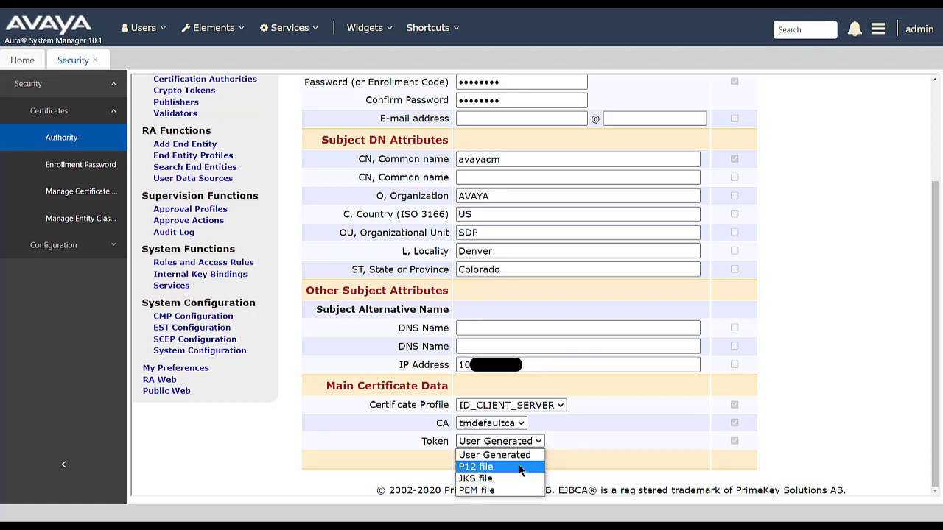
click(520, 467)
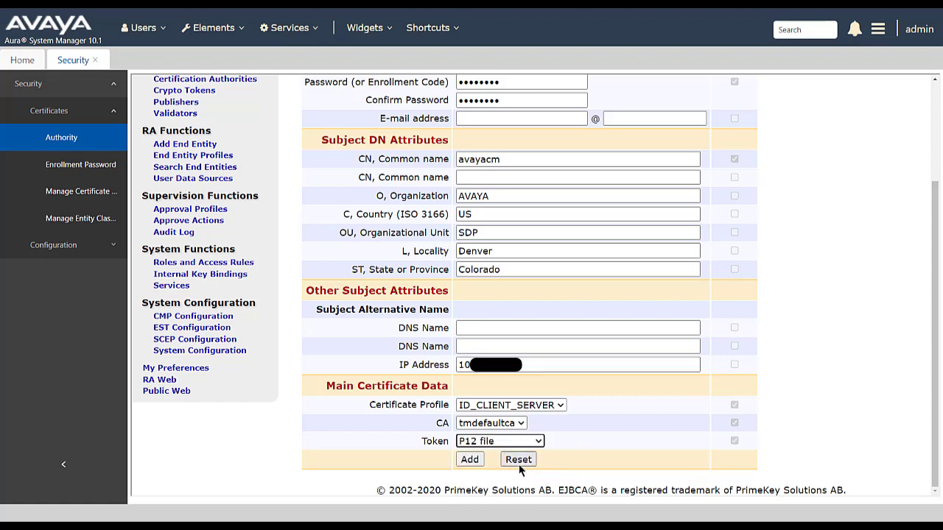
click(470, 461)
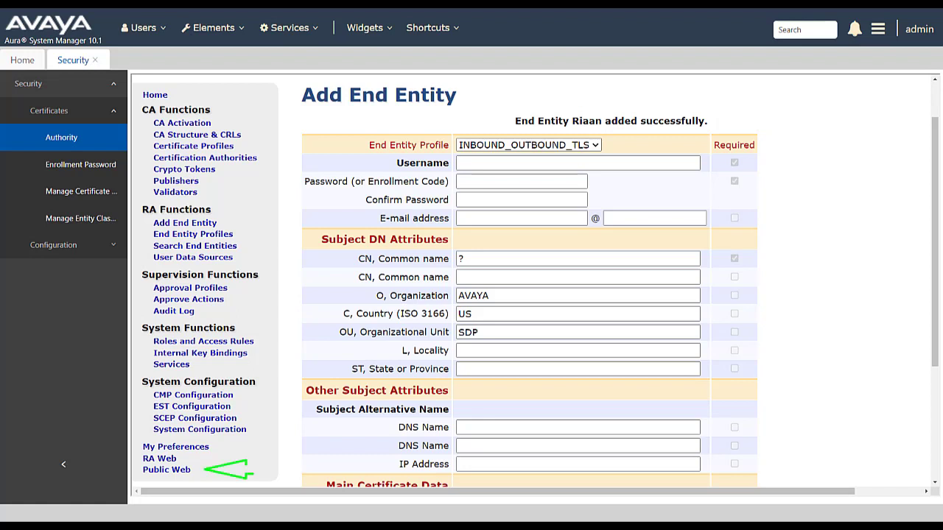
Sign in to EJBCA Public Web Keystore Enrollment with the end entity's username and password
click(167, 470)
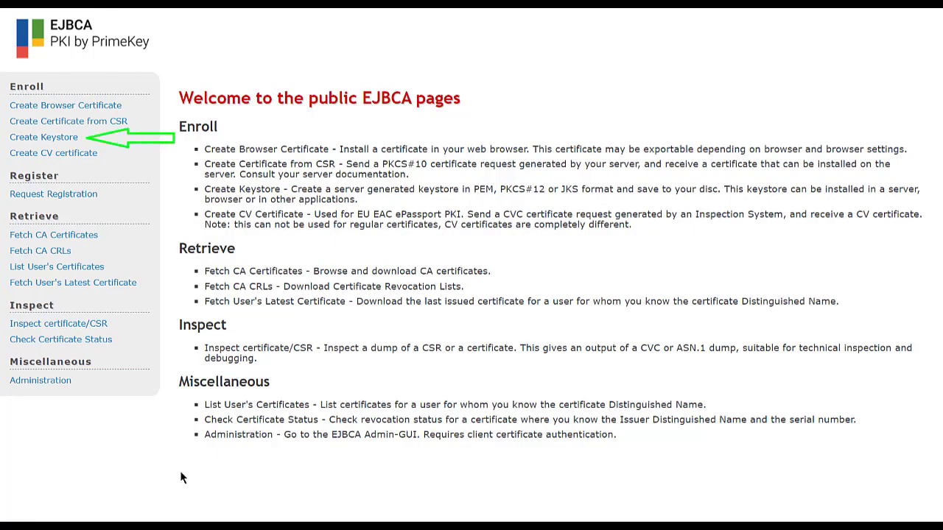
click(63, 139)
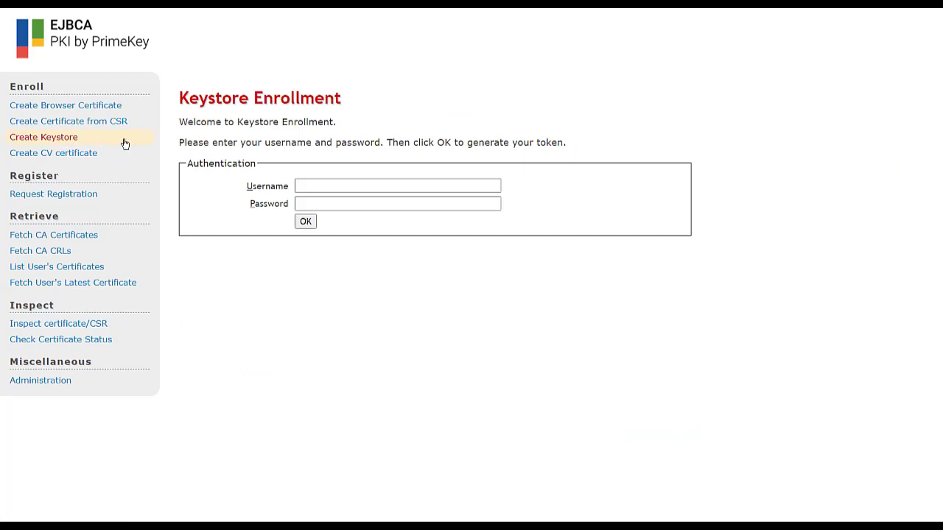
click(309, 186)
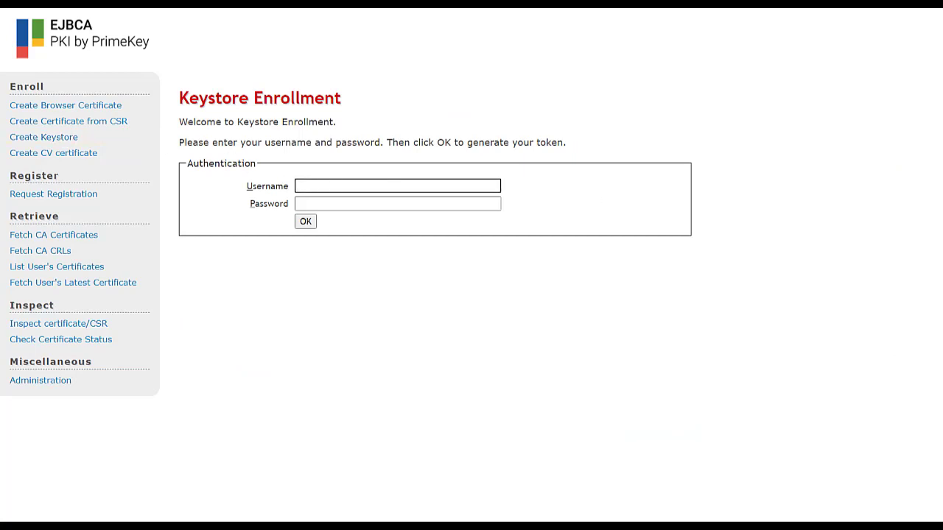
text(Riaan)
key(Tab)
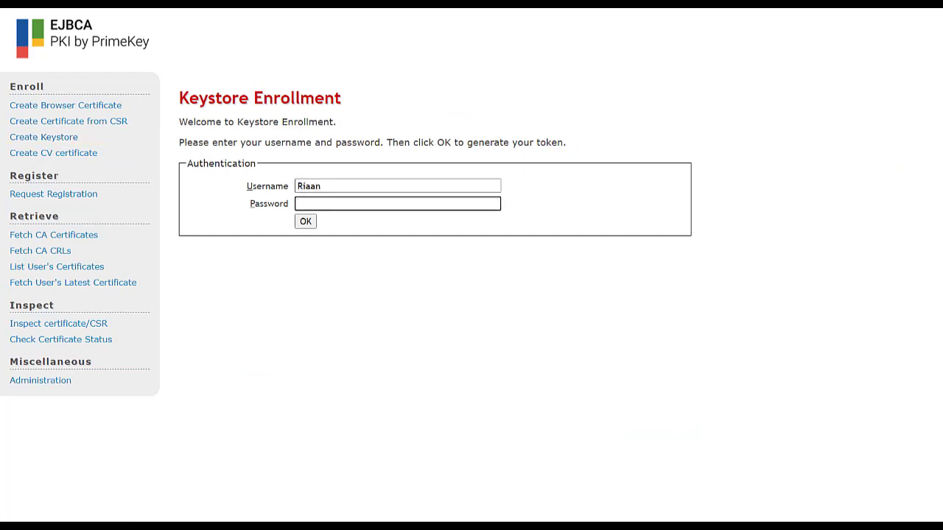
text(********)
click(306, 223)
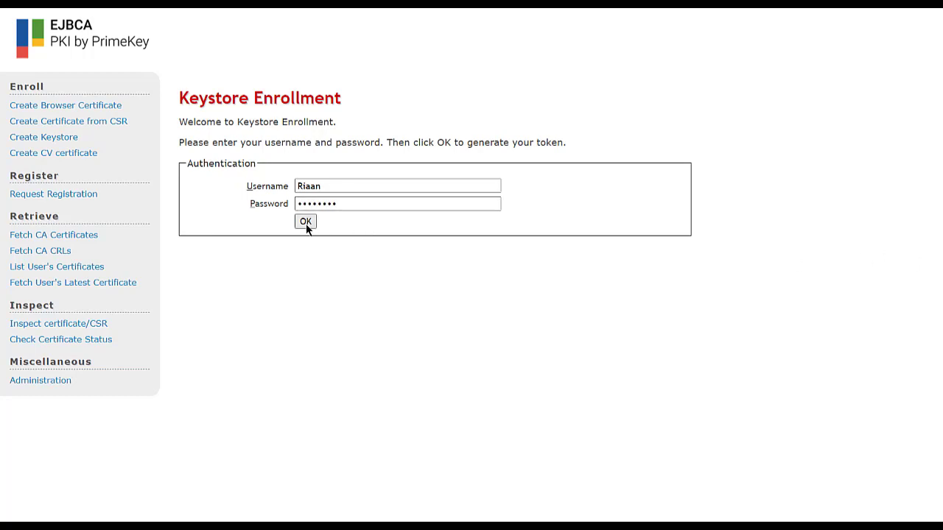
Enroll the keystore with an RSA 2048-bit key and download it
click(360, 264)
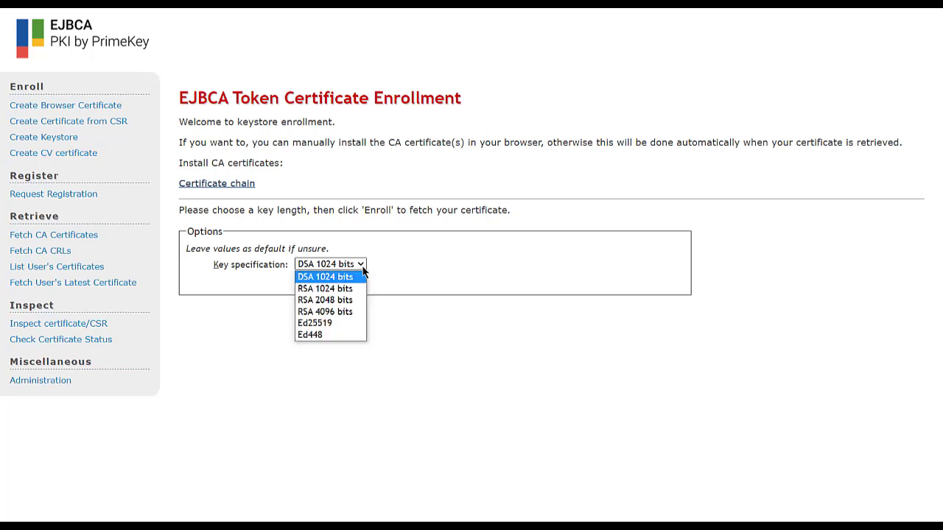
click(352, 301)
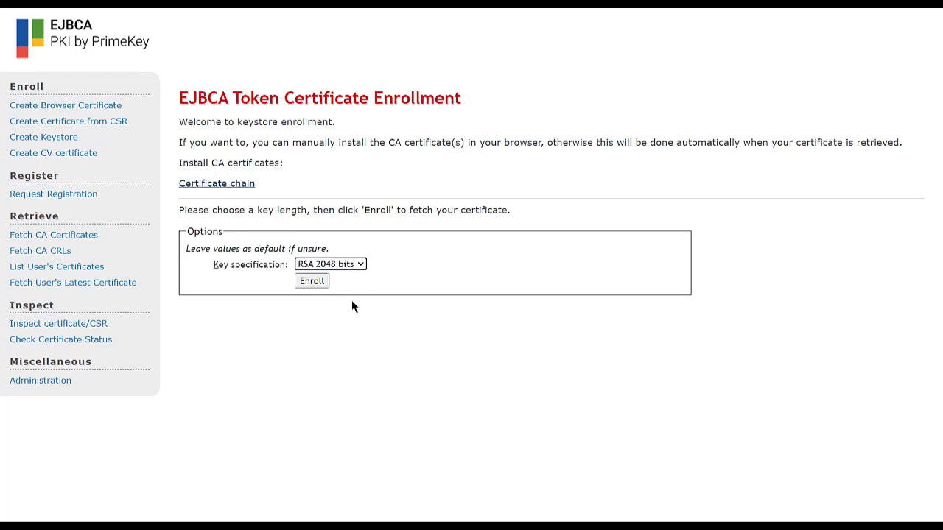
click(311, 281)
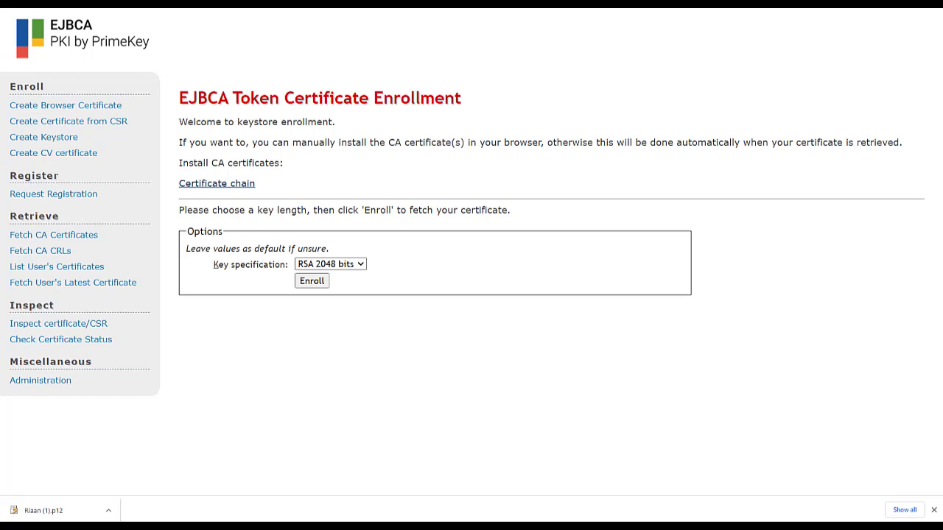
Download tmdefaultca's certificate chain as a PEM file from Fetch CA Certificates
click(72, 240)
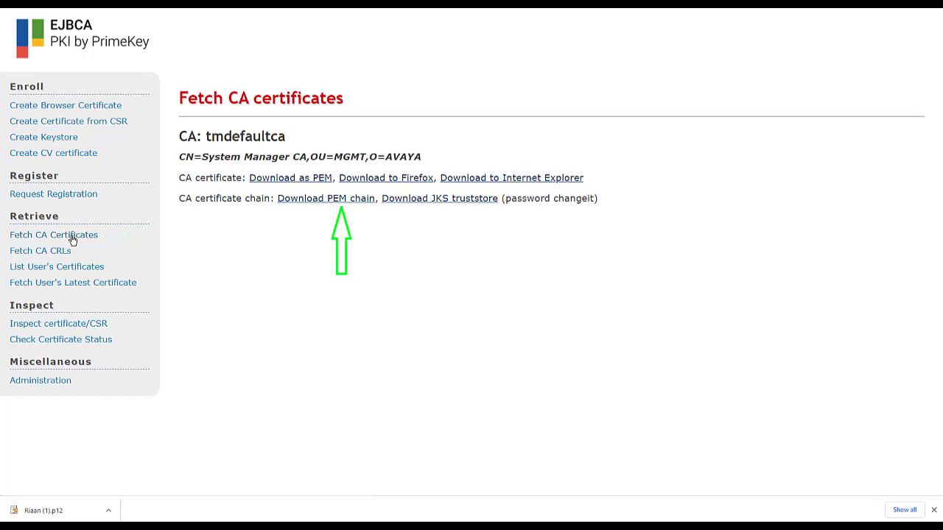
click(324, 199)
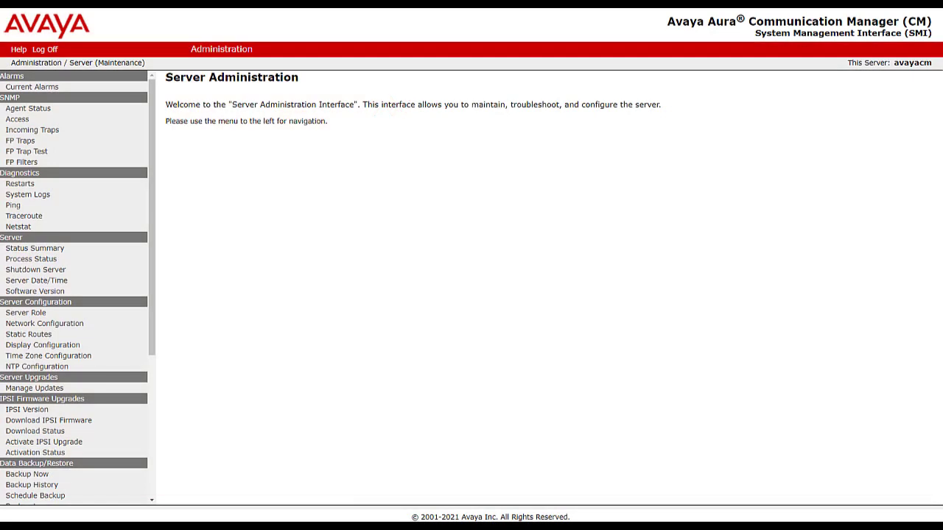
In Download Files, choose uploading from this machine and select the .p12 keystore
drag(150, 100, 150, 264)
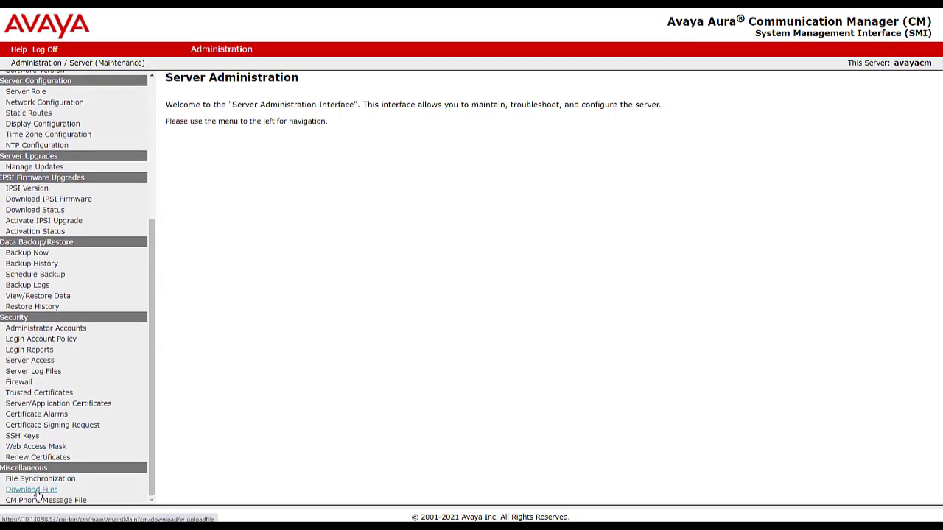
click(36, 491)
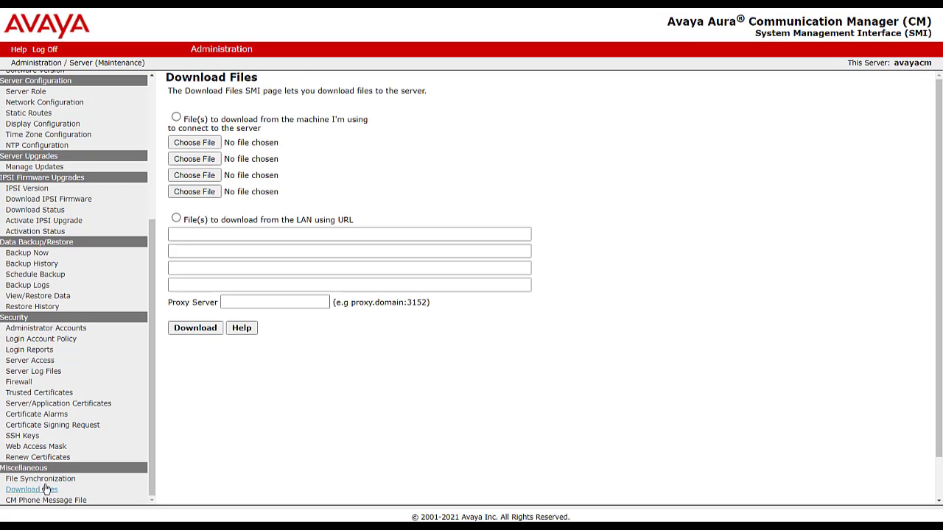
click(176, 117)
click(192, 145)
click(203, 46)
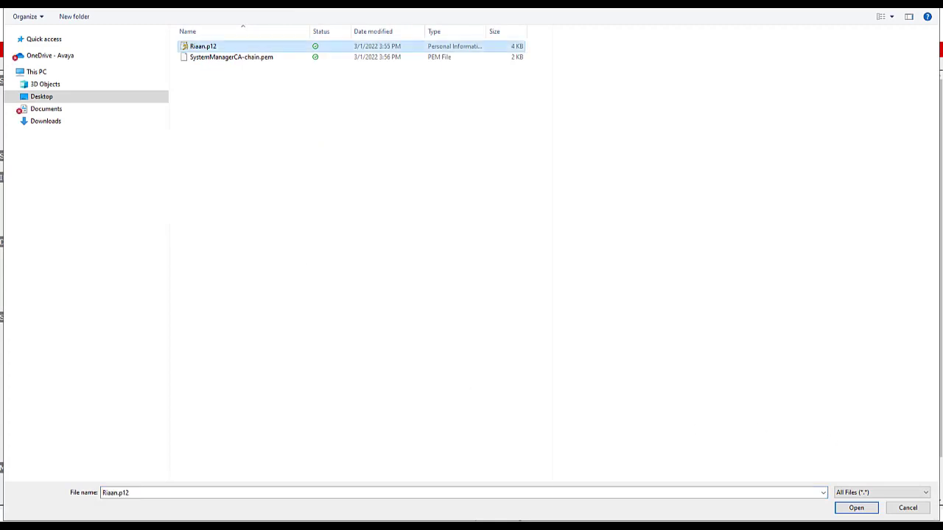
click(855, 508)
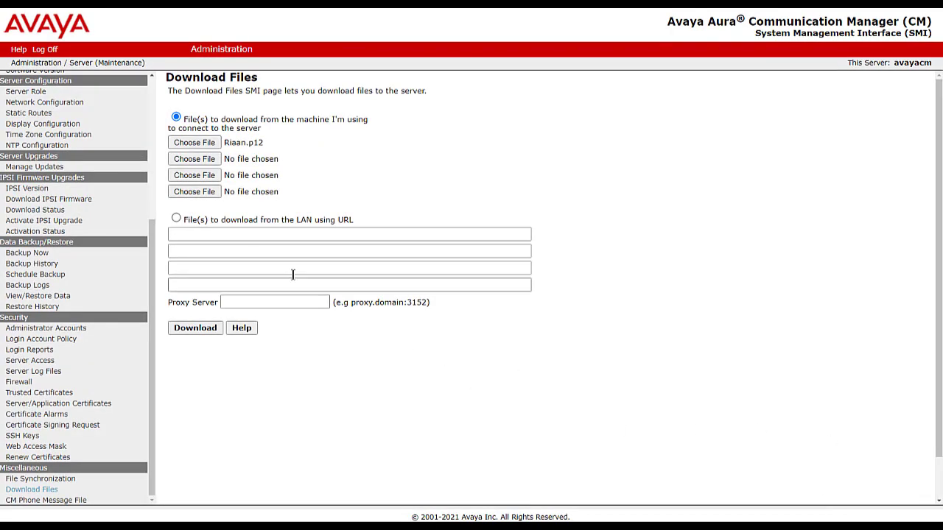
Add SystemManagerCA-chain.pem and upload both files to the server
click(194, 159)
click(198, 57)
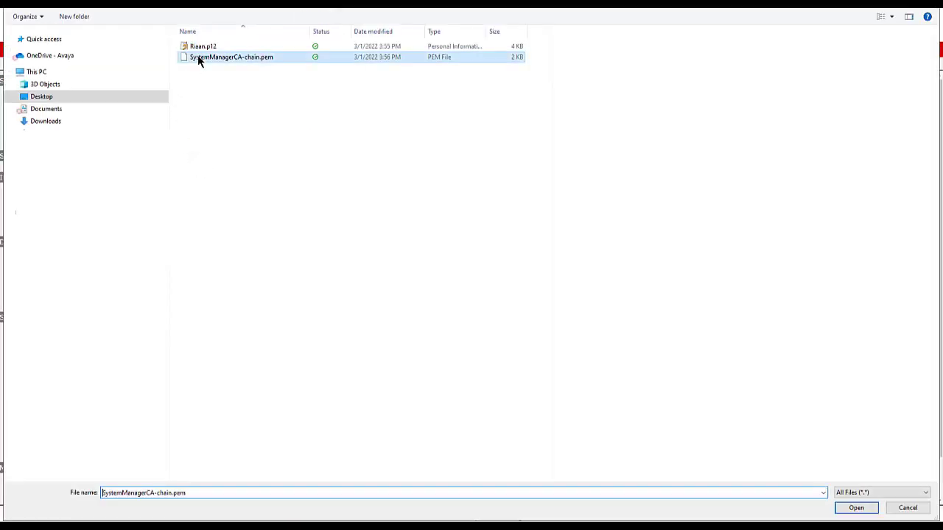
click(856, 508)
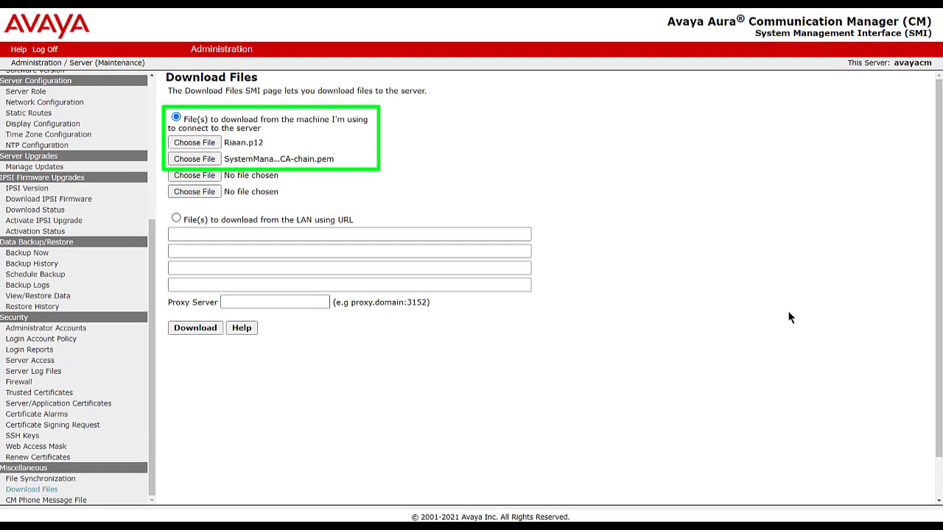
click(202, 326)
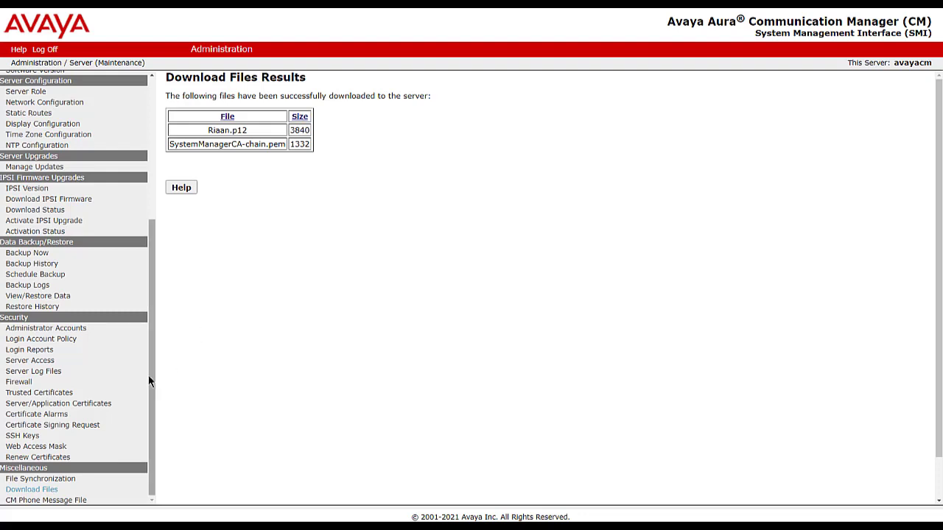
click(45, 393)
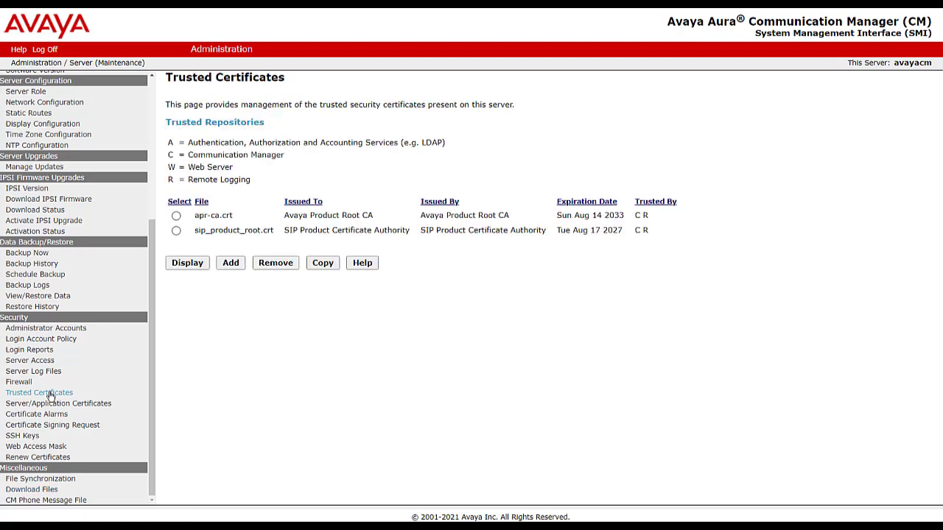
Import SystemManagerCA-chain.pem as trusted certificate AvayaLabSMGR for all repositories
click(228, 264)
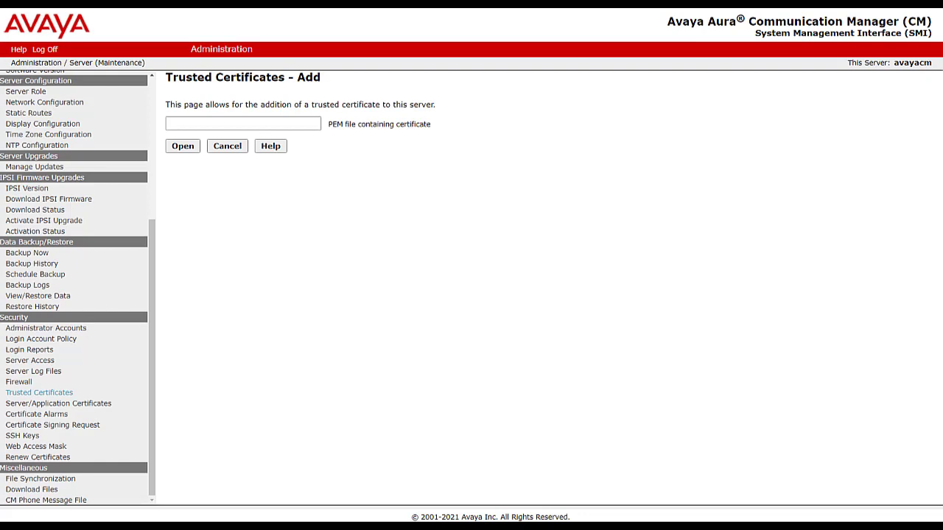
click(288, 122)
text(SystemManagerCA-chain.pem)
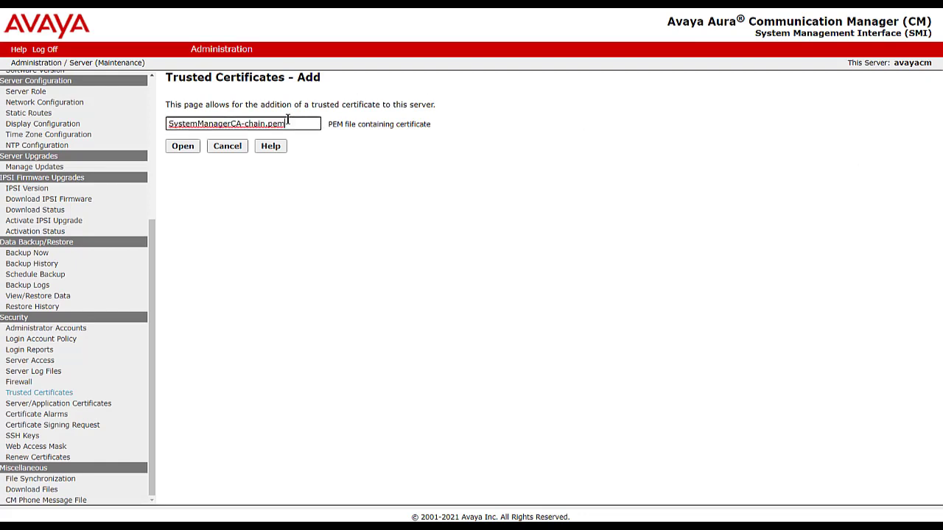
click(189, 147)
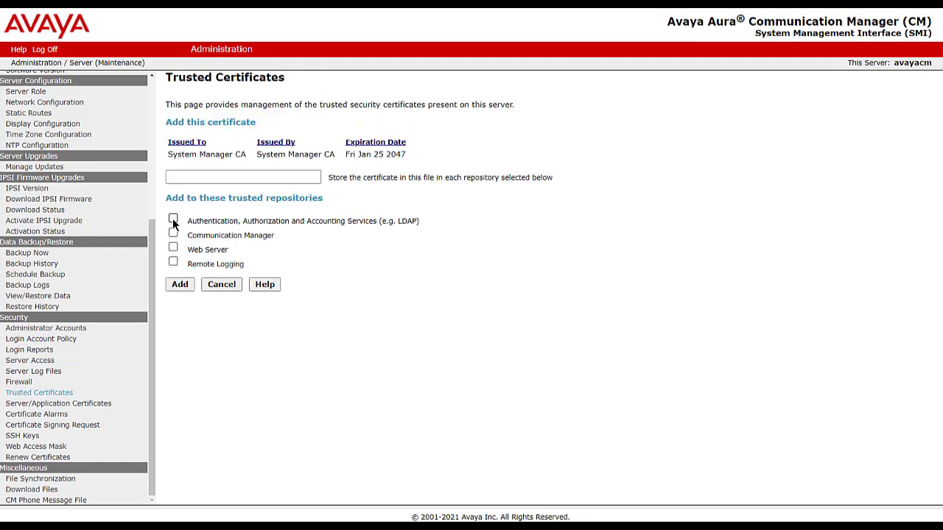
click(173, 220)
click(173, 233)
click(173, 248)
click(243, 177)
text(AvayaL)
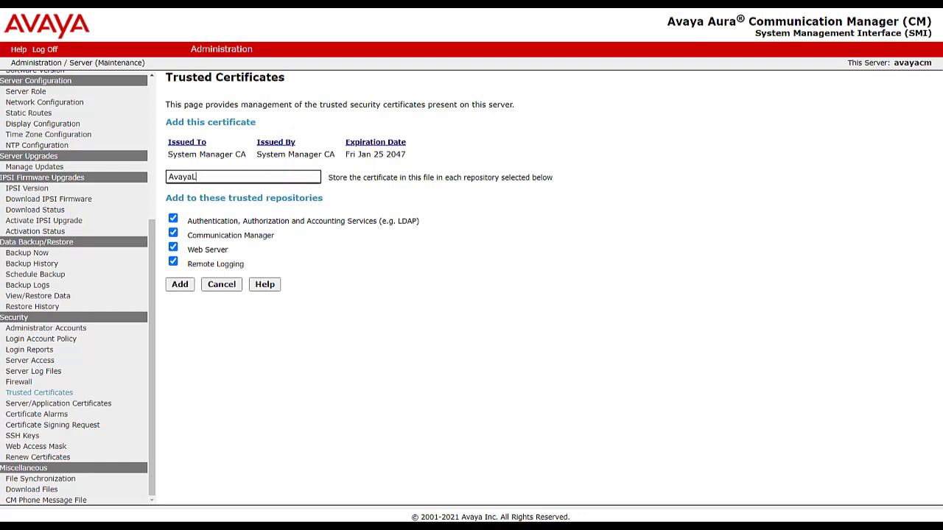
text(abSMGR)
click(178, 288)
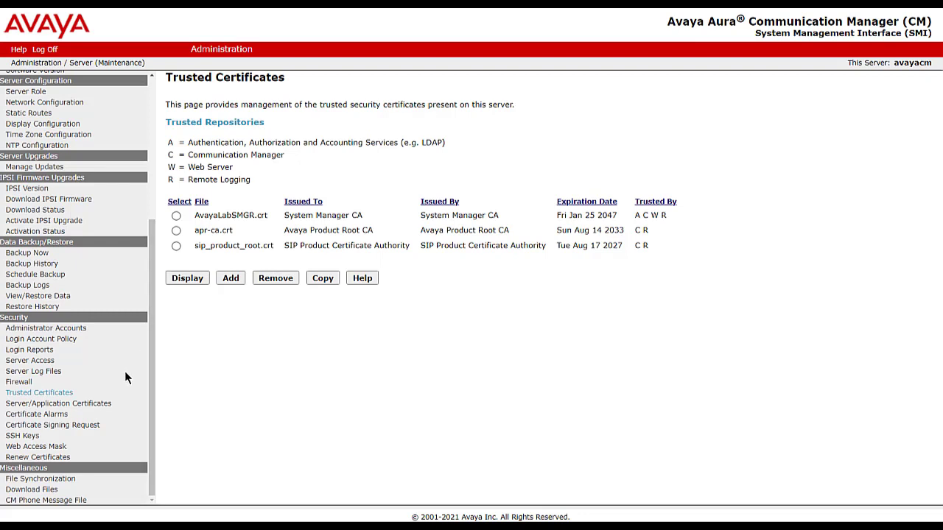
Add a server certificate from the end entity's .p12 file with its keystore password
click(97, 405)
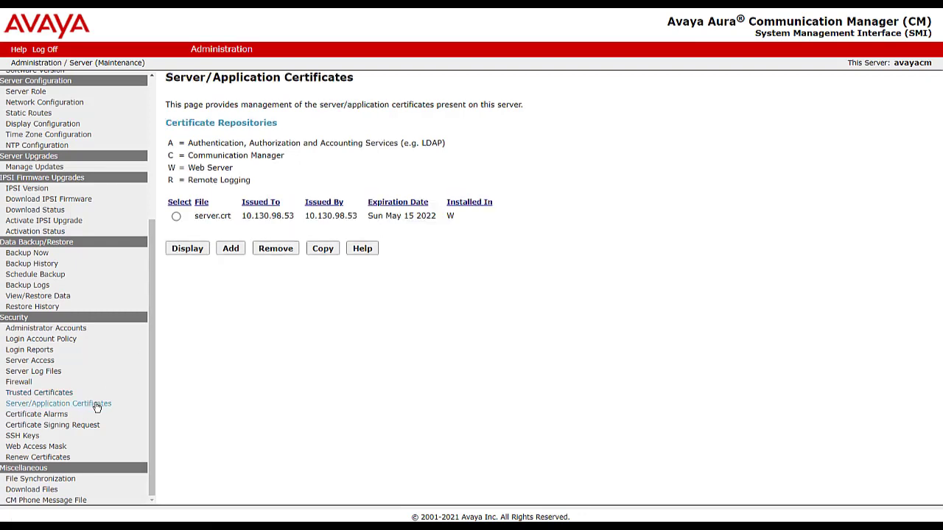
click(229, 249)
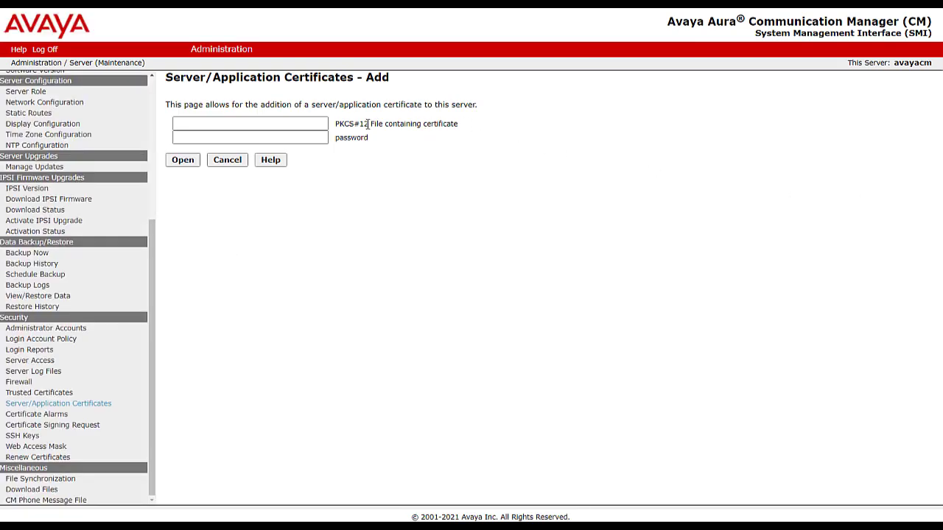
click(258, 121)
text(Riaan.p12)
click(250, 138)
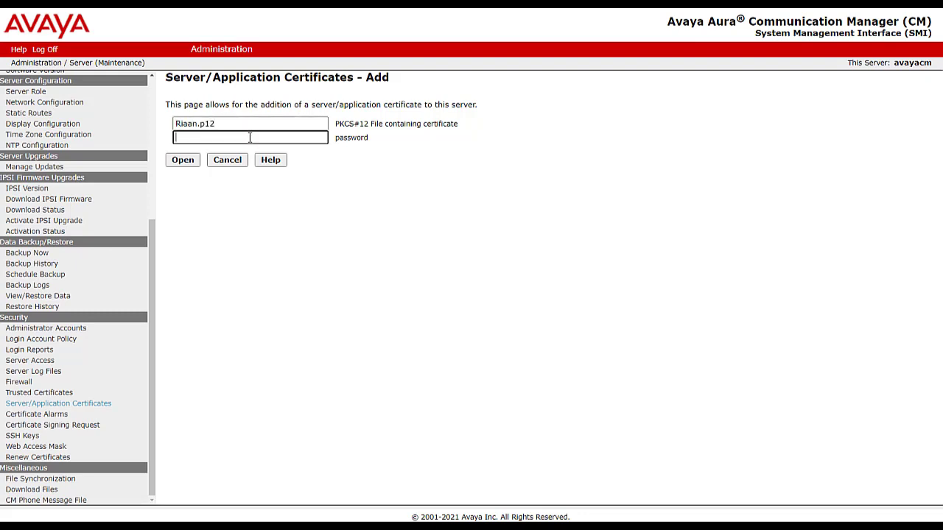
key(ctrl+v)
click(185, 160)
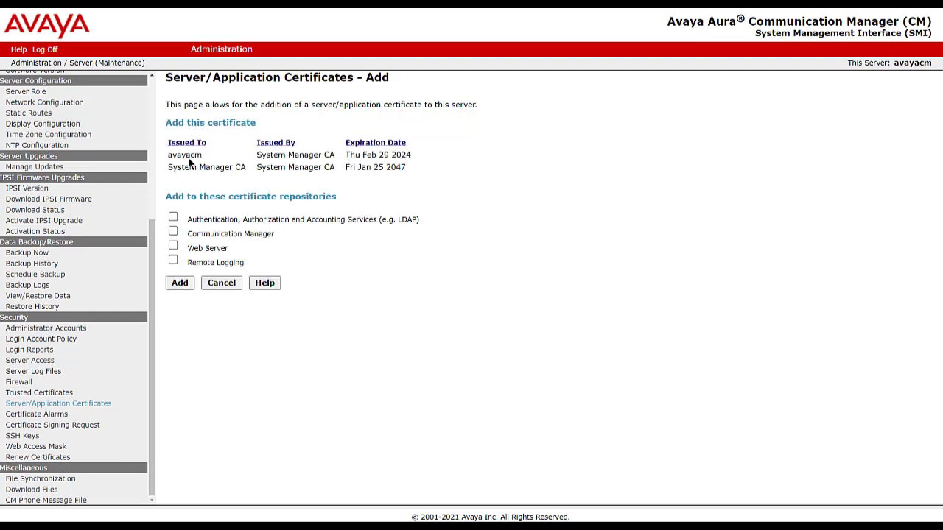
Install the avayacm certificate into repositories A, C, W and R
click(173, 218)
click(173, 231)
click(173, 245)
click(173, 260)
click(180, 284)
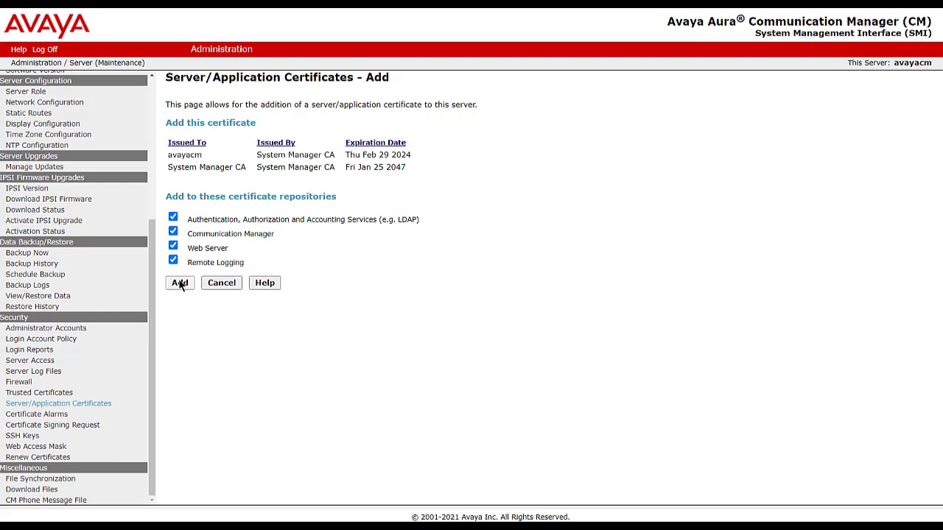
click(180, 284)
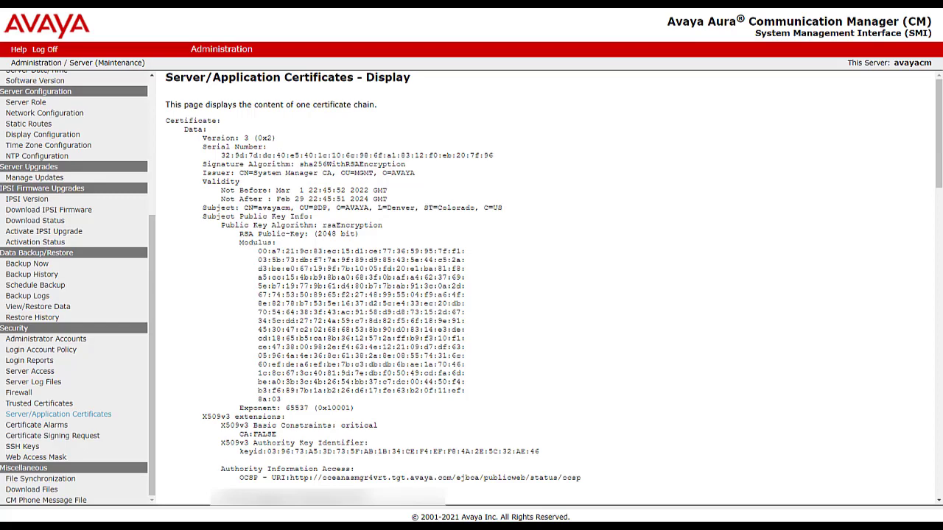
drag(939, 150, 938, 153)
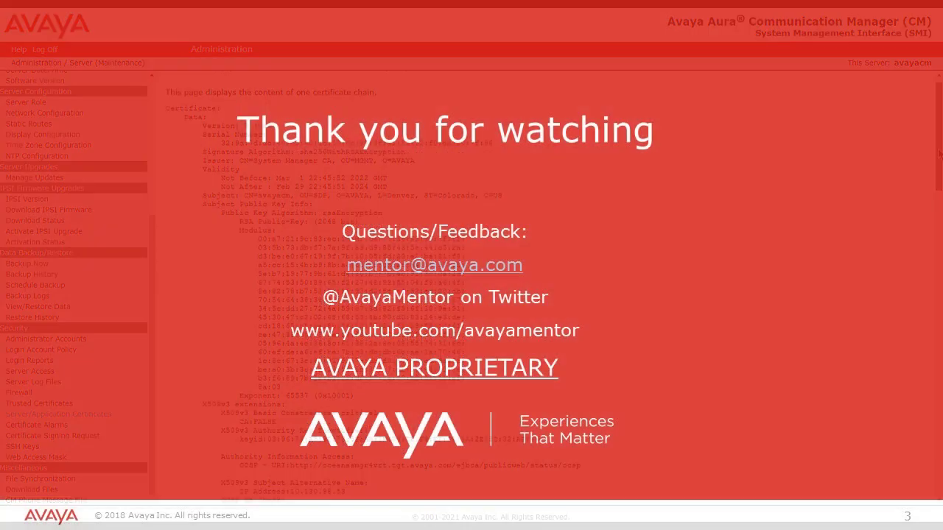